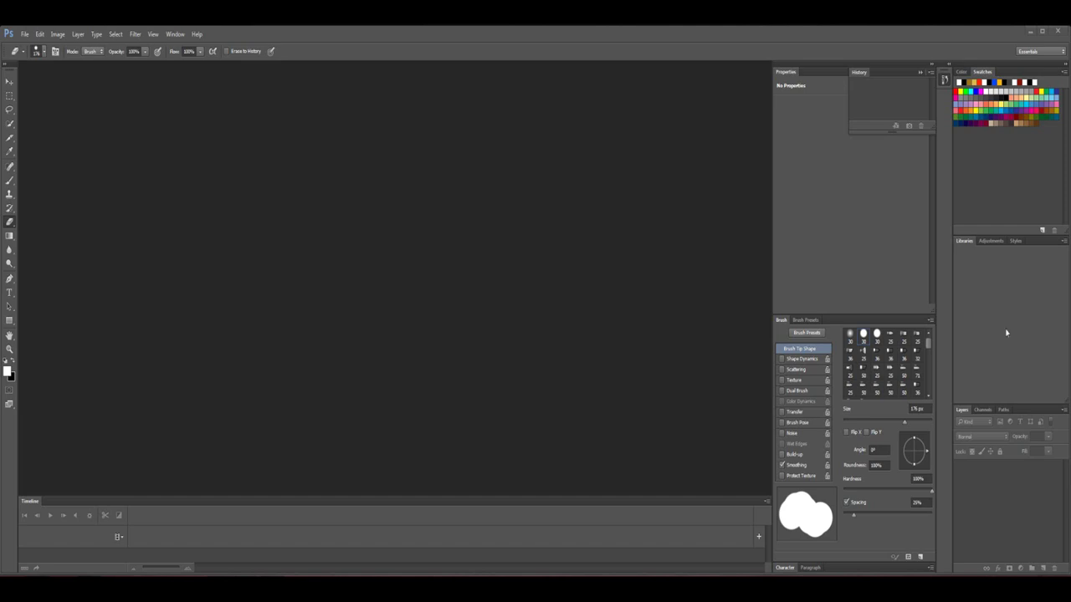
Open the South_Street_Seaport_NYC.jpg skyline photo from the Downloads folder.
left_click(26, 35)
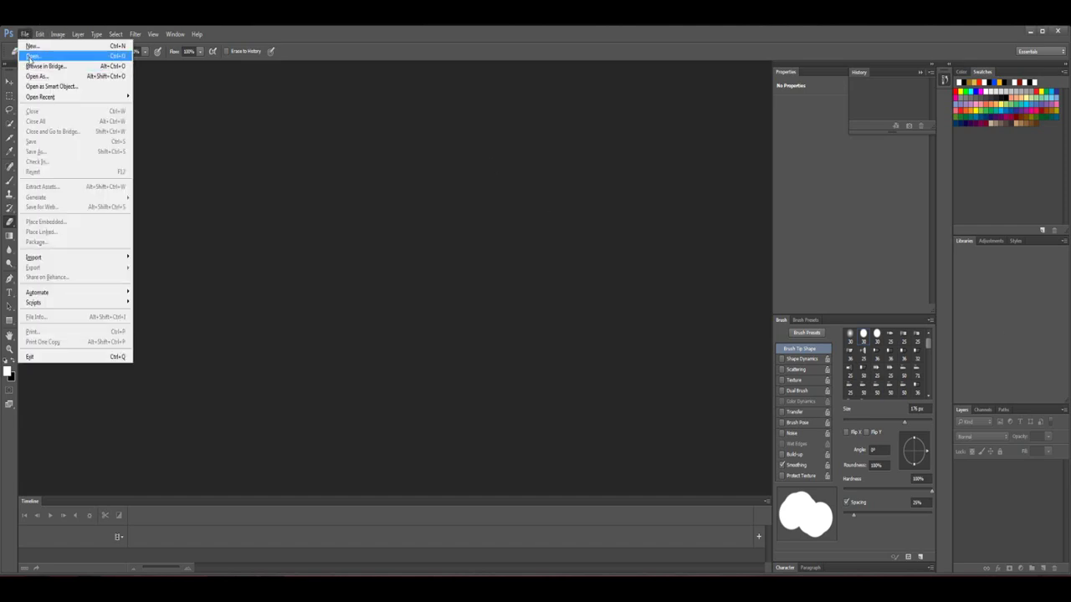
left_click(32, 56)
left_click(237, 115)
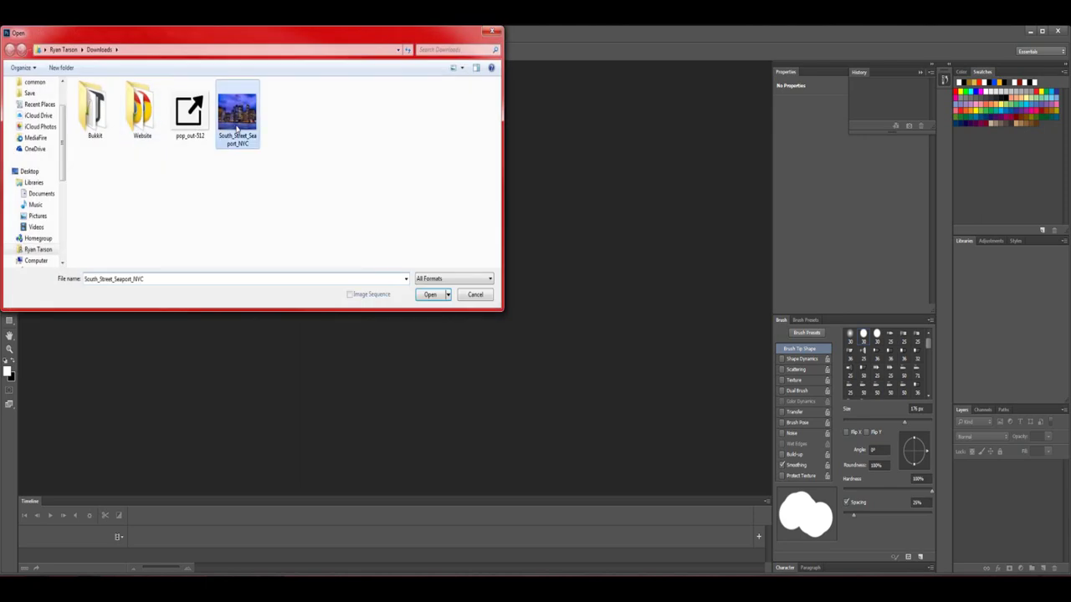
left_click(430, 294)
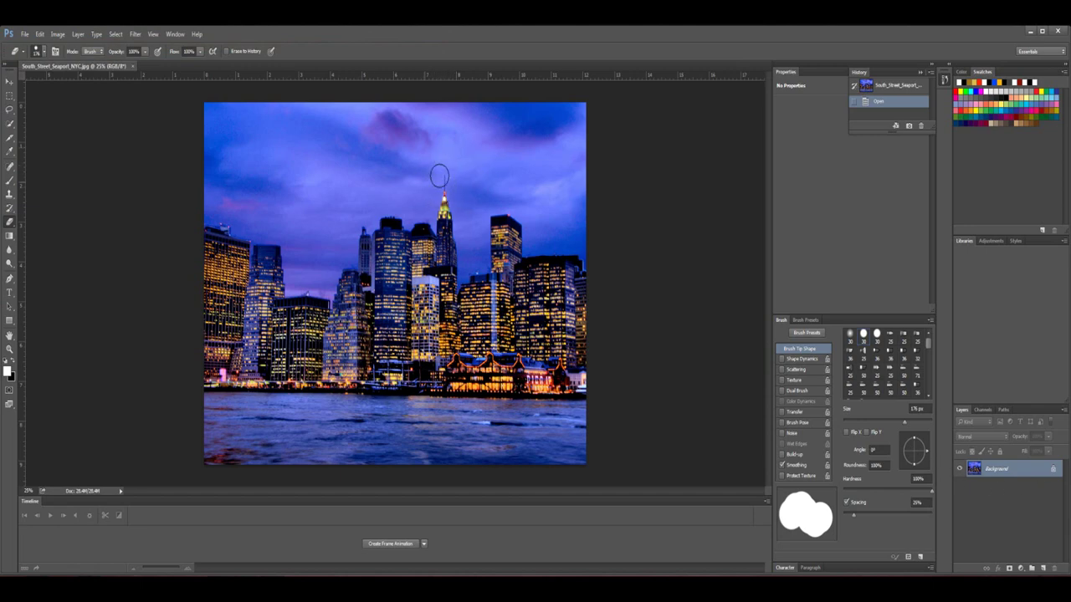
Create Layer 1 above the photo and fill it solid white with the Paint Bucket Tool.
left_click(1044, 569)
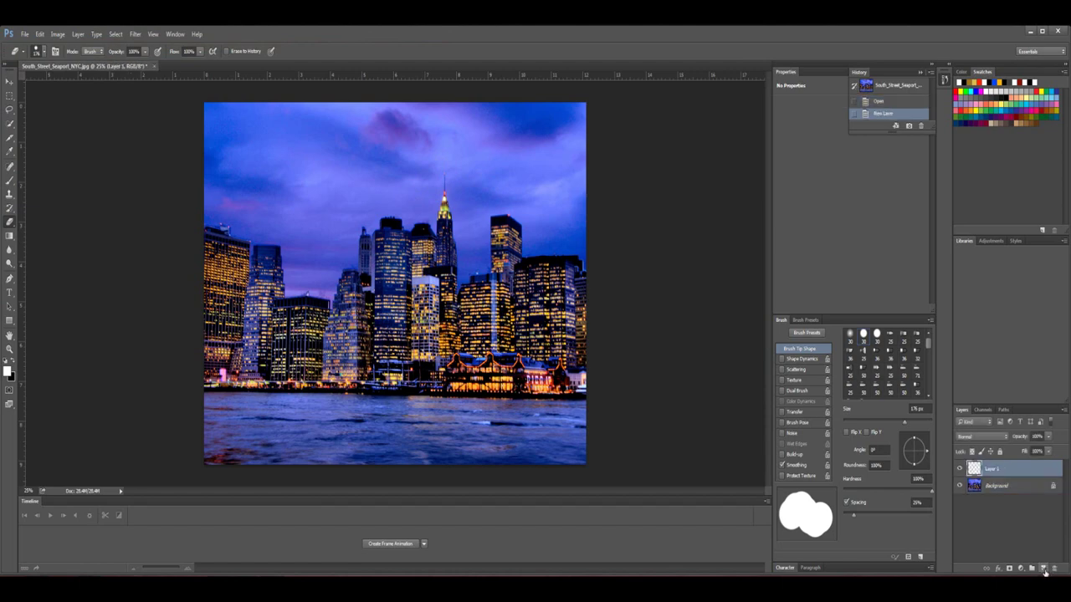
left_click(8, 235)
left_click(42, 246)
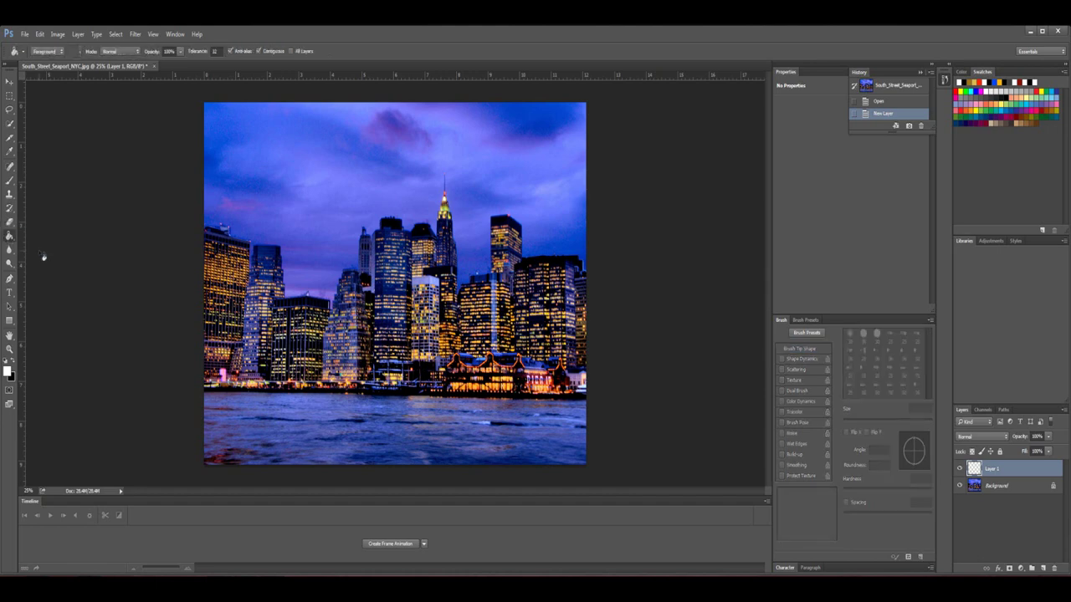
left_click(10, 236)
left_click(37, 247)
left_click(337, 271)
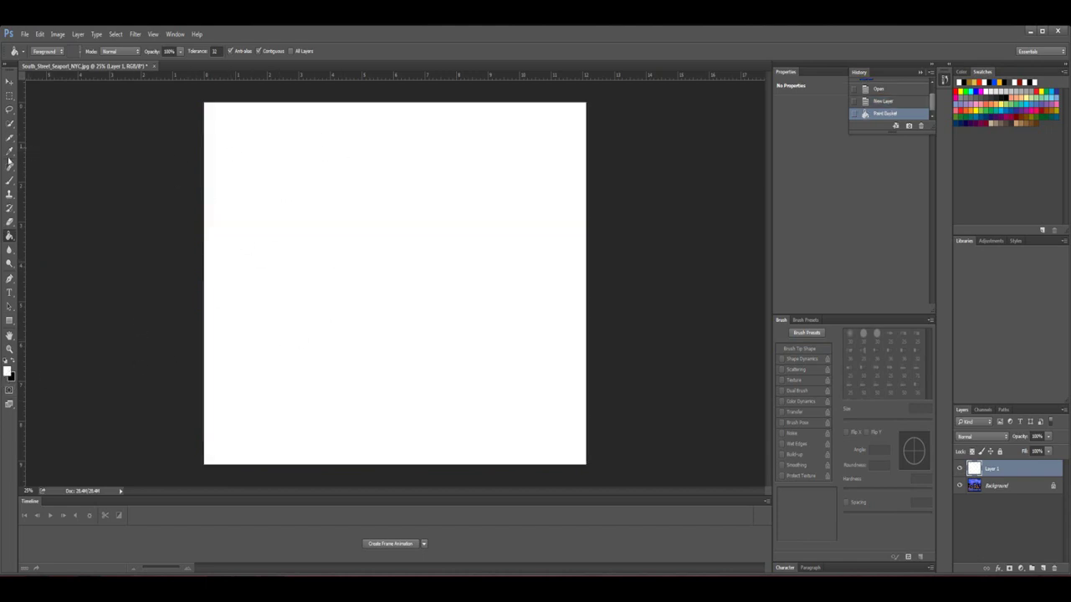
Draw a diagonal black-to-white gradient across Layer 1 with swapped colours.
right_click(10, 236)
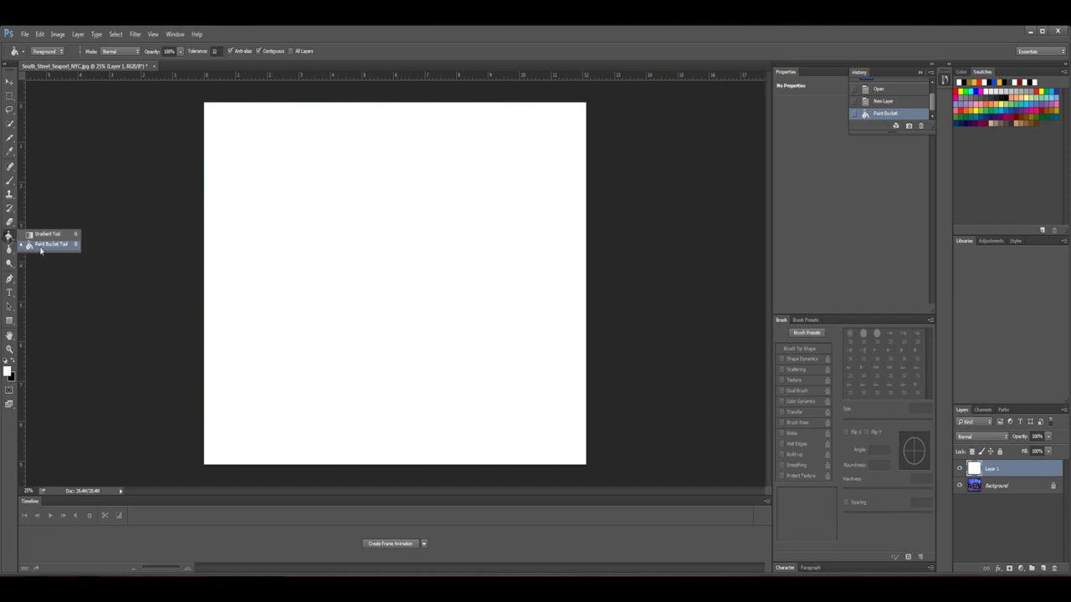
left_click(39, 239)
left_click(12, 361)
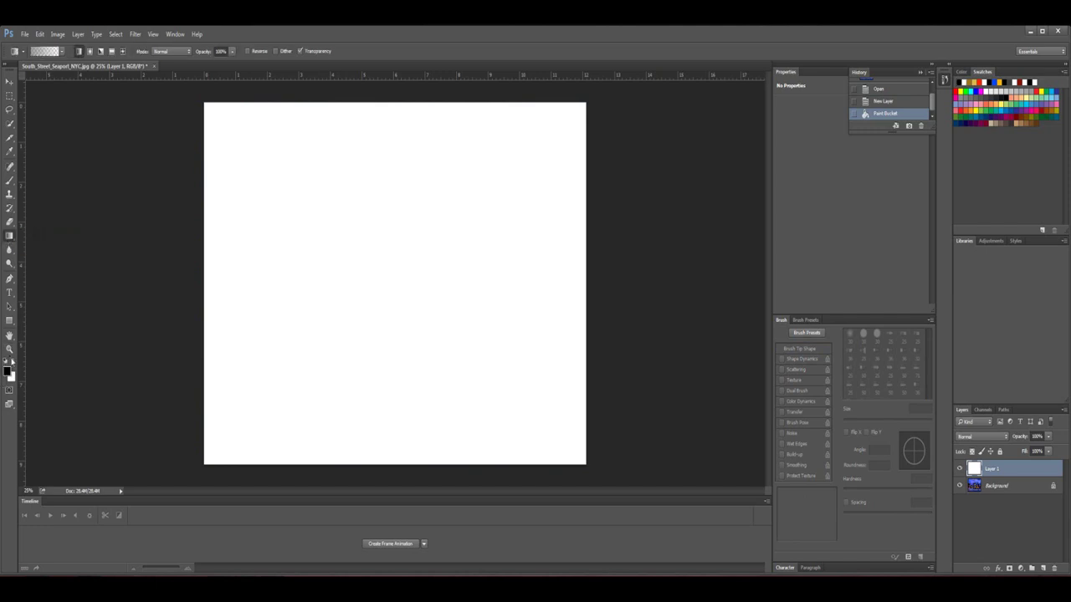
left_click_drag(227, 126, 497, 390)
left_click_drag(228, 144, 517, 367)
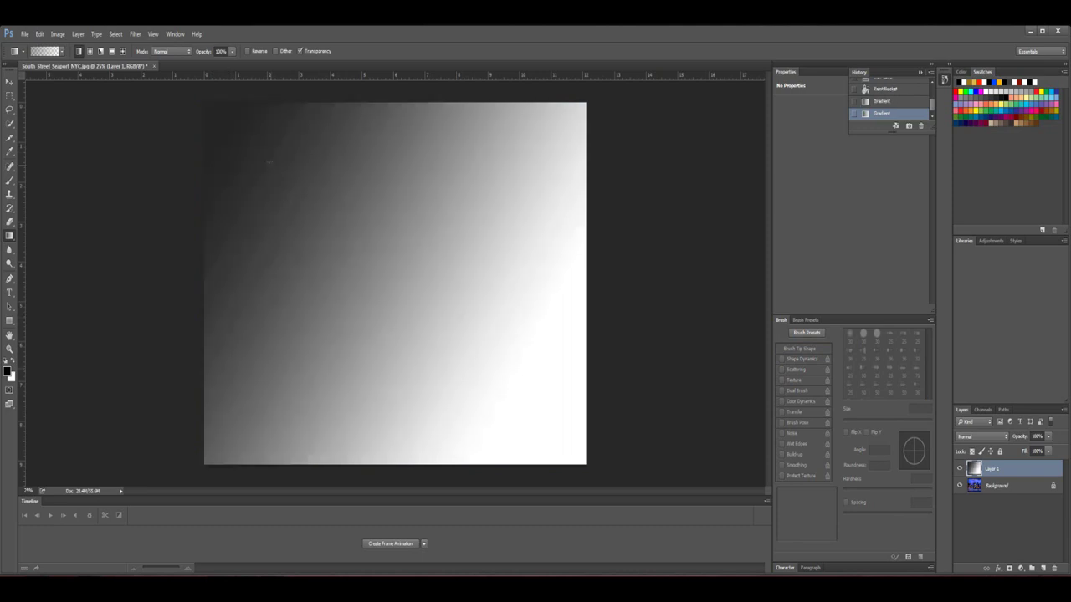
left_click_drag(259, 153, 545, 401)
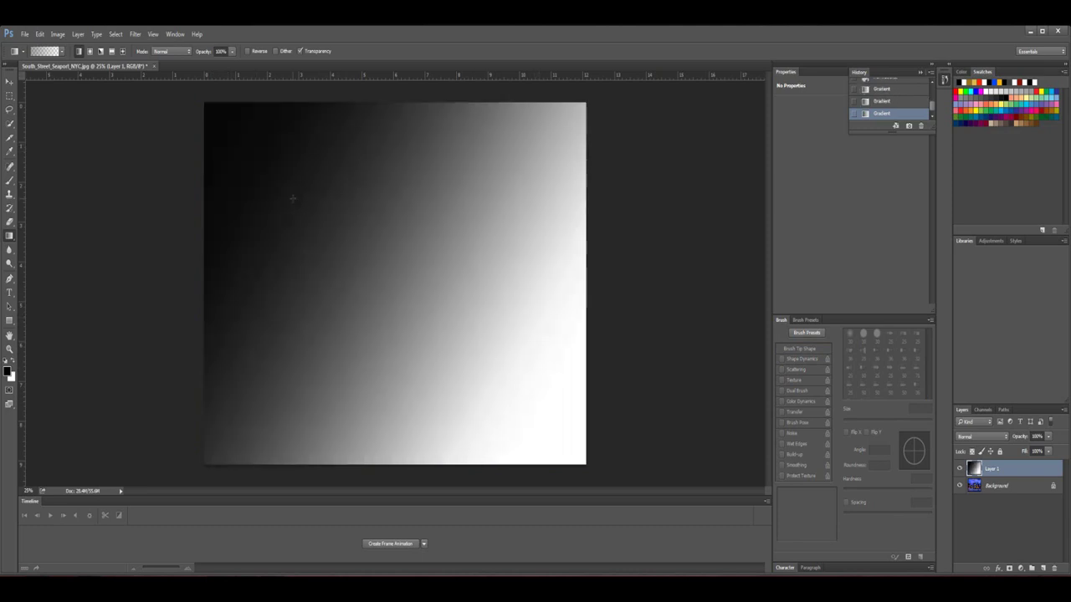
left_click_drag(293, 198, 468, 388)
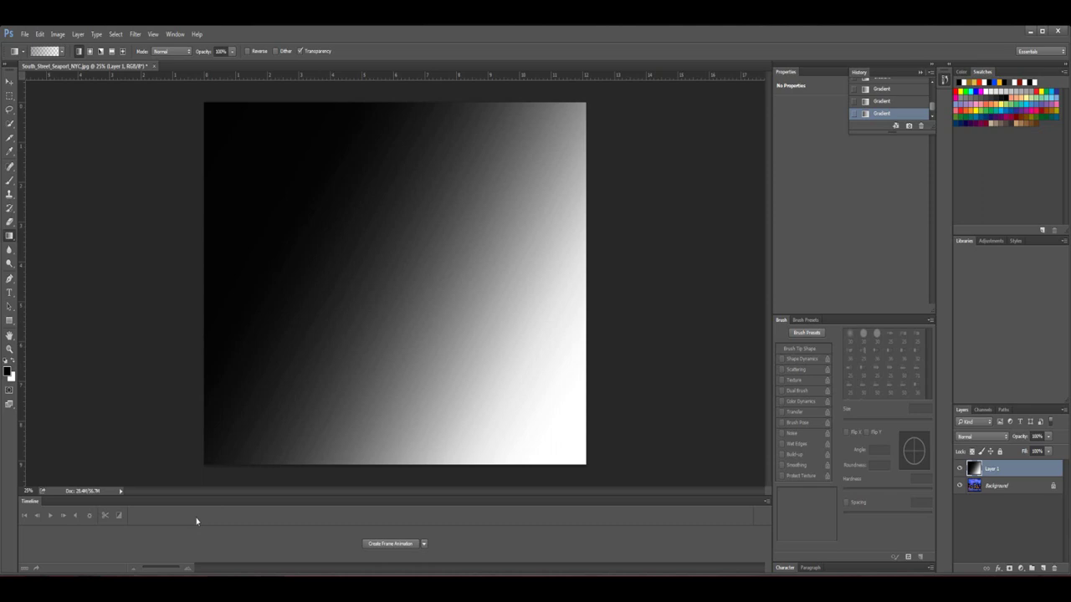
Render Difference Clouds over the gradient and invert the cloud pattern.
left_click(135, 33)
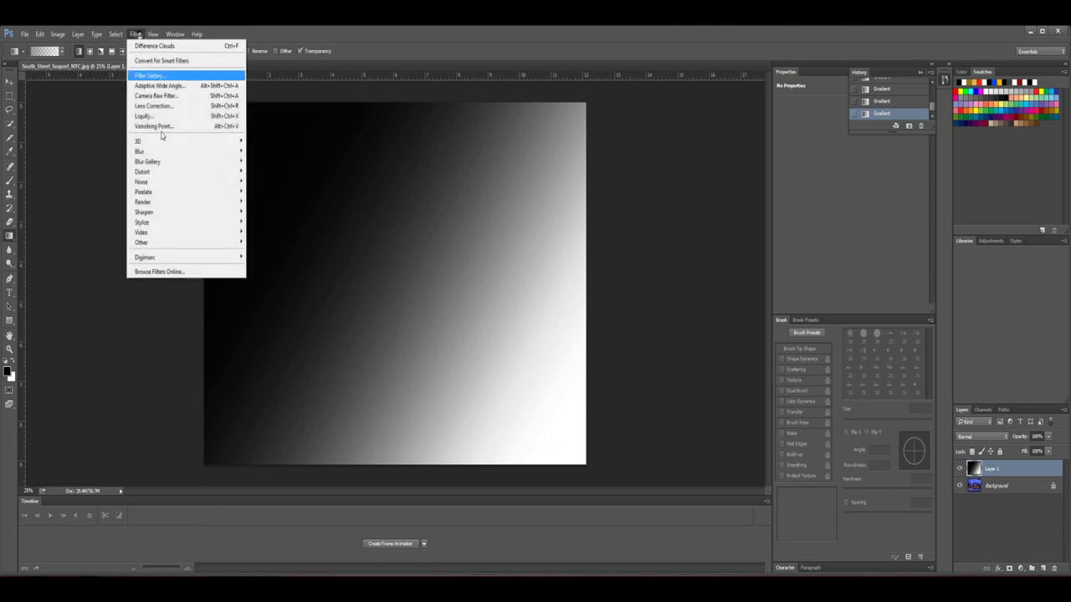
mouse_move(165, 204)
left_click(276, 244)
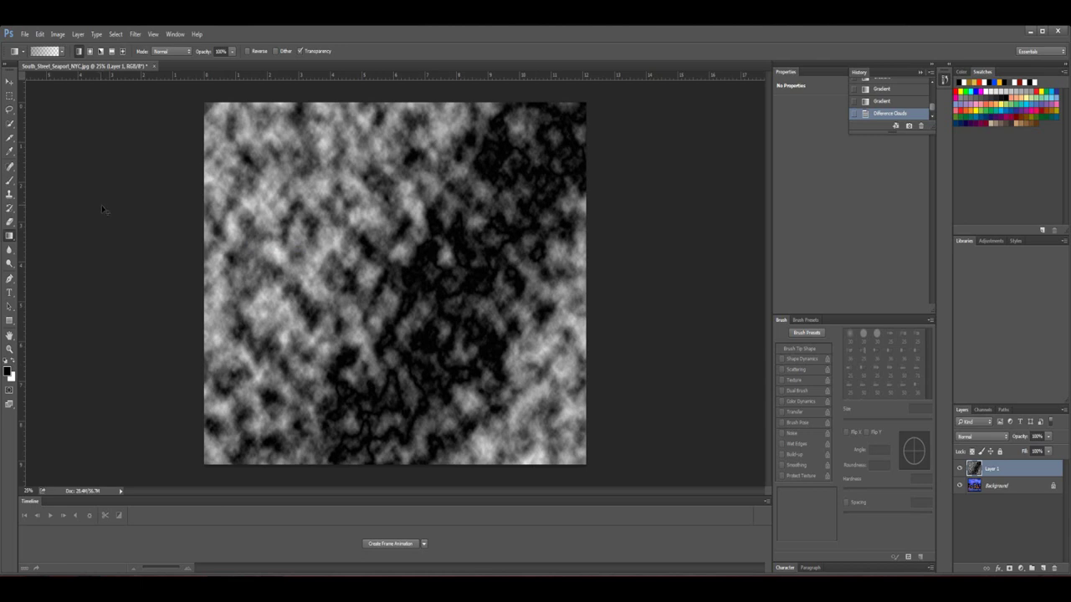
key("ctrl+i")
key("ctrl+l")
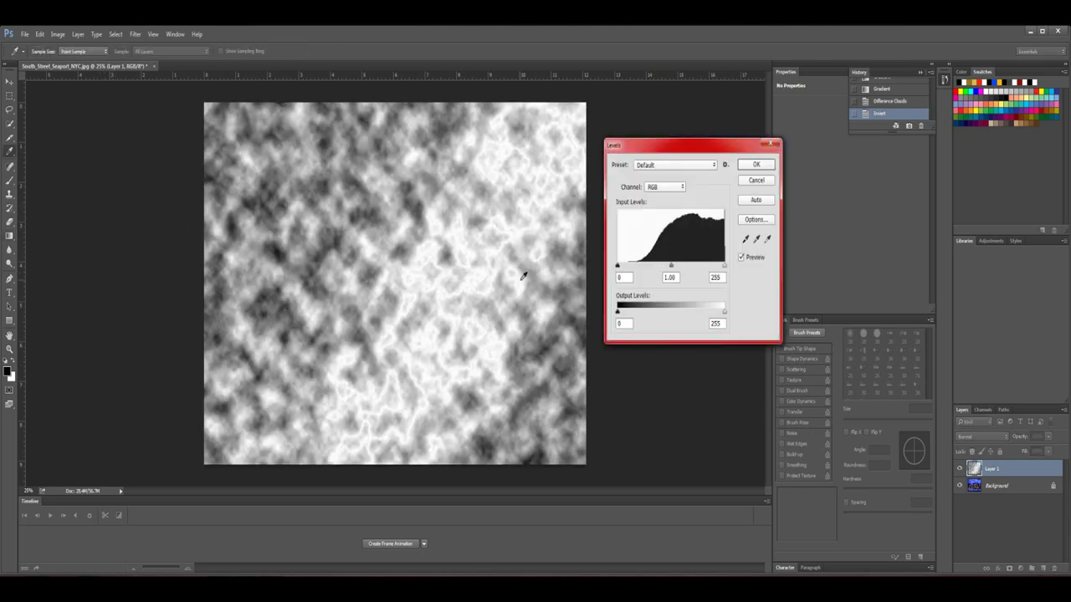
Apply Levels with midtone 0.12 and the black input raised to about 200.
double_click(674, 278)
type("0.12")
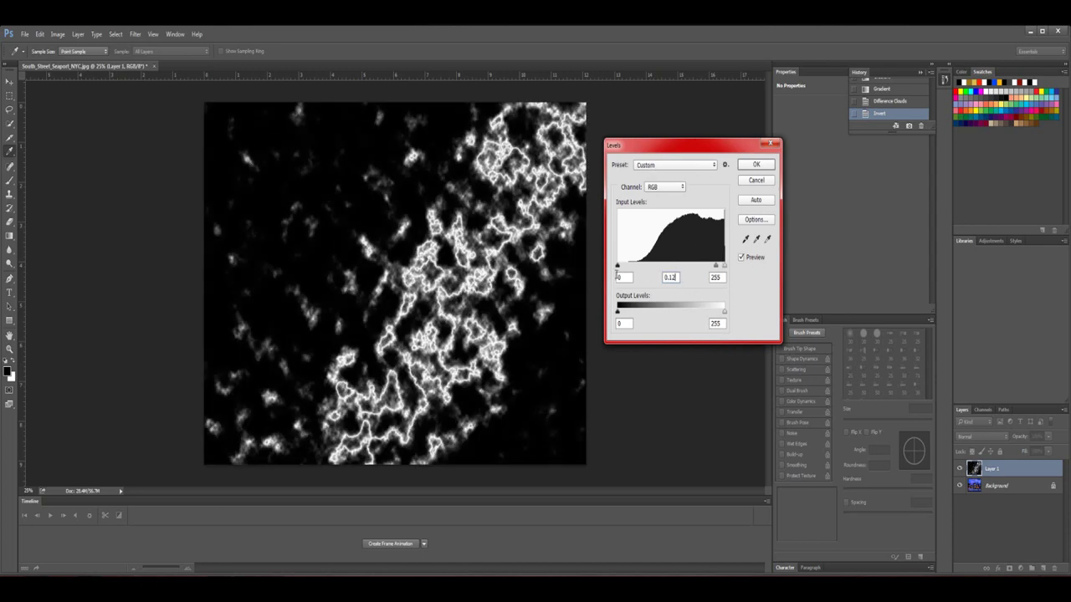
left_click_drag(617, 265, 700, 273)
key("shift+Tab")
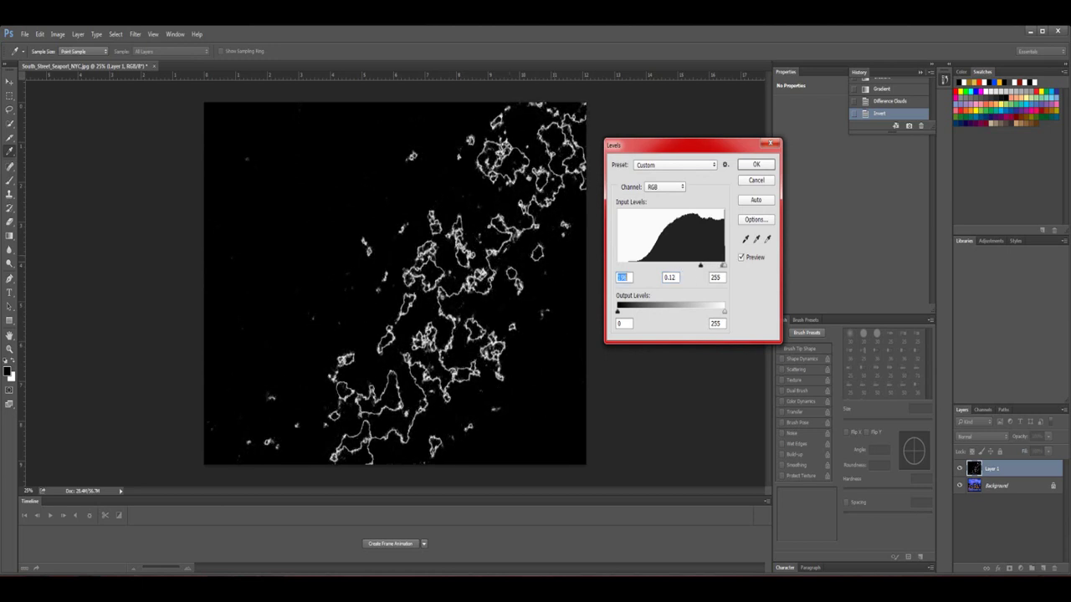
left_click(749, 170)
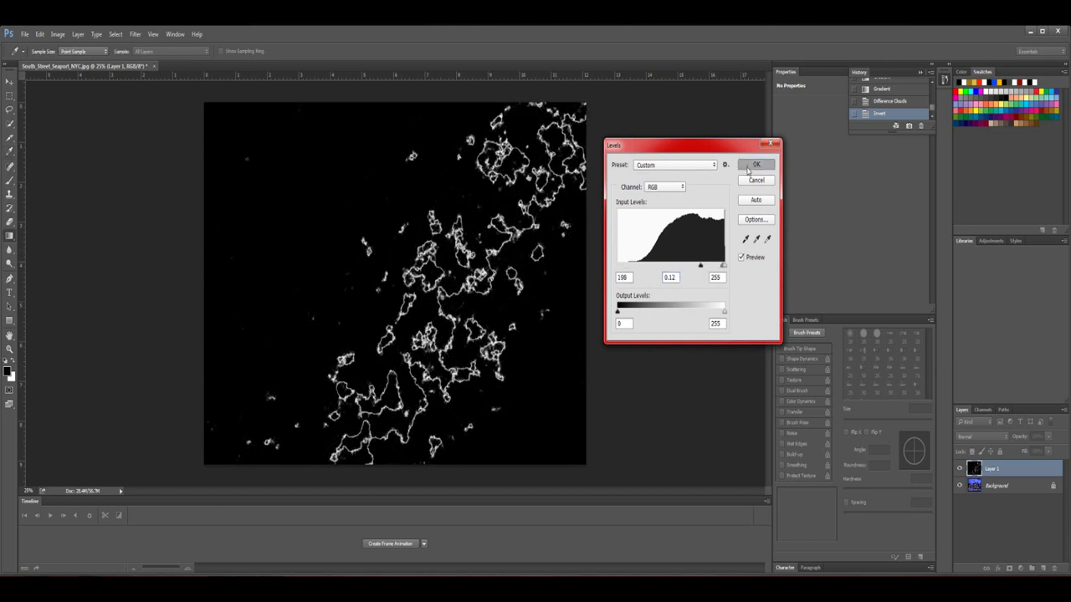
Select the Brush Tool with hardness set to 100%.
left_click(10, 180)
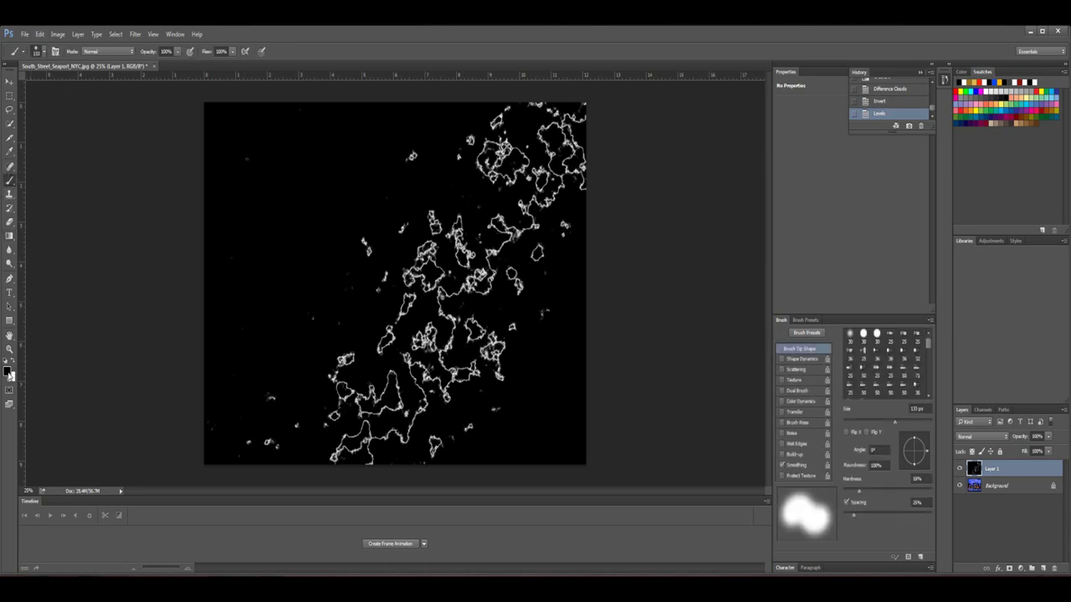
left_click(44, 52)
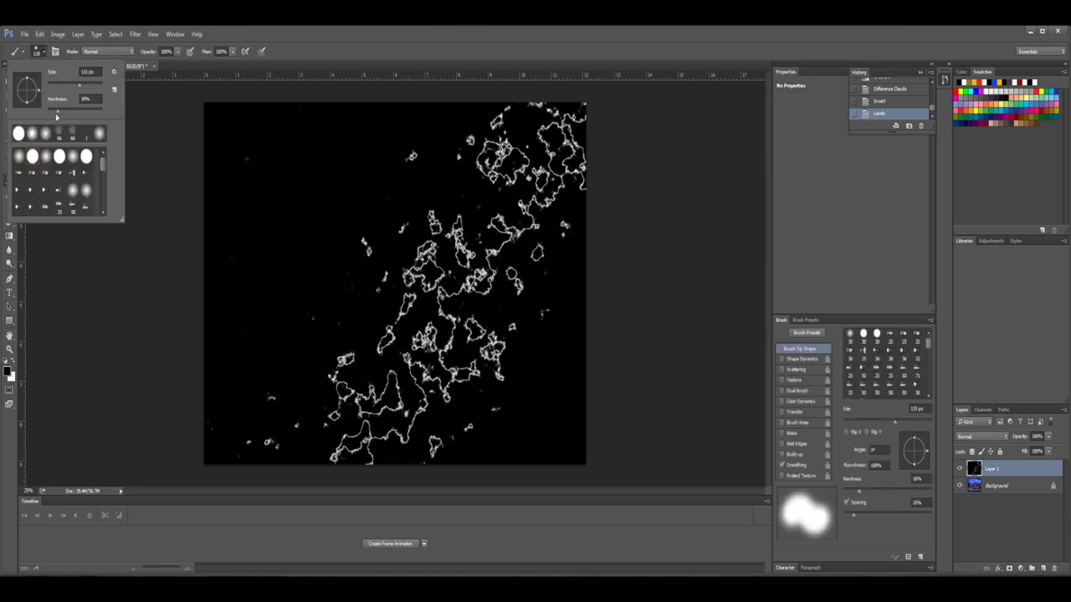
left_click_drag(56, 117, 101, 118)
left_click(239, 165)
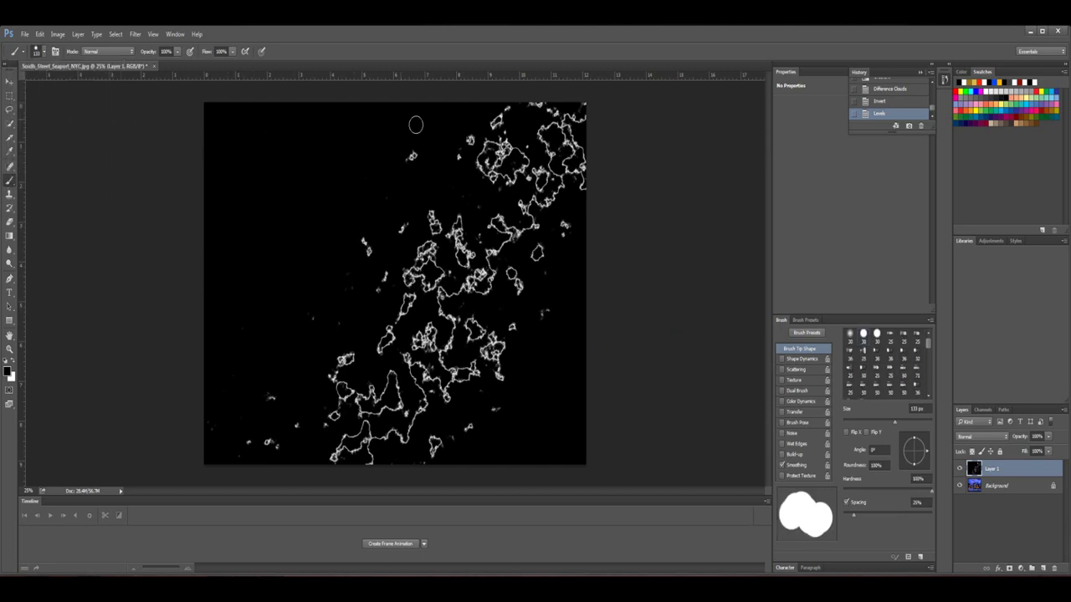
Paint black over stray strands in the middle, right edge and below the bolt.
mouse_move(416, 124)
left_mouse_down()
mouse_move(416, 172)
mouse_move(373, 292)
mouse_move(307, 333)
mouse_move(343, 412)
mouse_move(459, 452)
left_mouse_up()
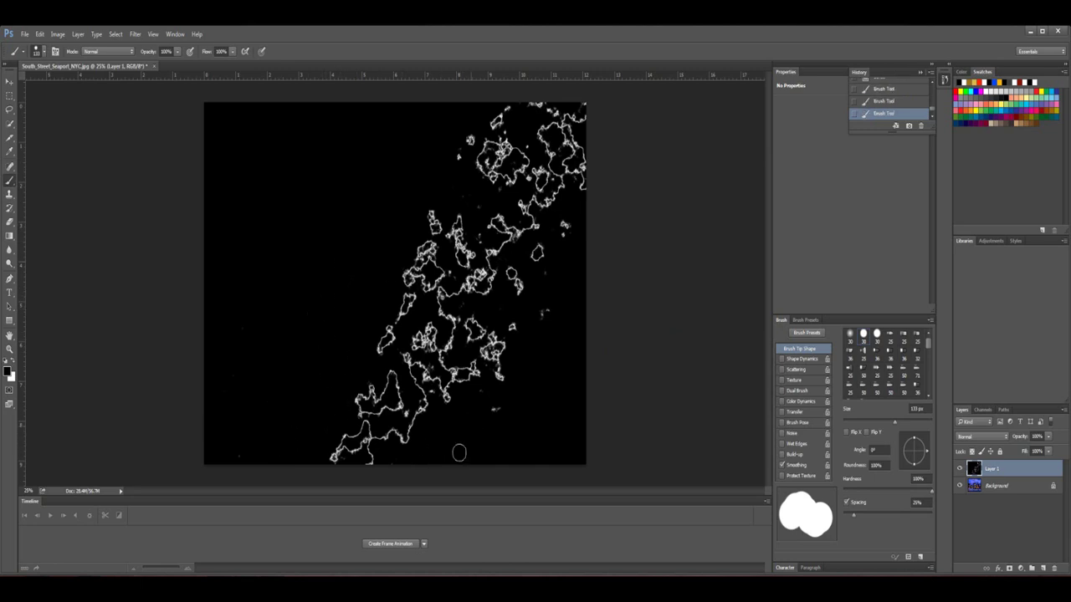
mouse_move(429, 216)
left_mouse_down()
mouse_move(427, 295)
mouse_move(393, 320)
mouse_move(469, 319)
mouse_move(365, 371)
mouse_move(314, 432)
mouse_move(351, 451)
mouse_move(512, 378)
mouse_move(243, 361)
mouse_move(289, 314)
mouse_move(522, 332)
mouse_move(472, 337)
mouse_move(551, 255)
mouse_move(470, 193)
mouse_move(478, 123)
mouse_move(516, 122)
mouse_move(497, 127)
mouse_move(467, 188)
mouse_move(507, 176)
left_mouse_up()
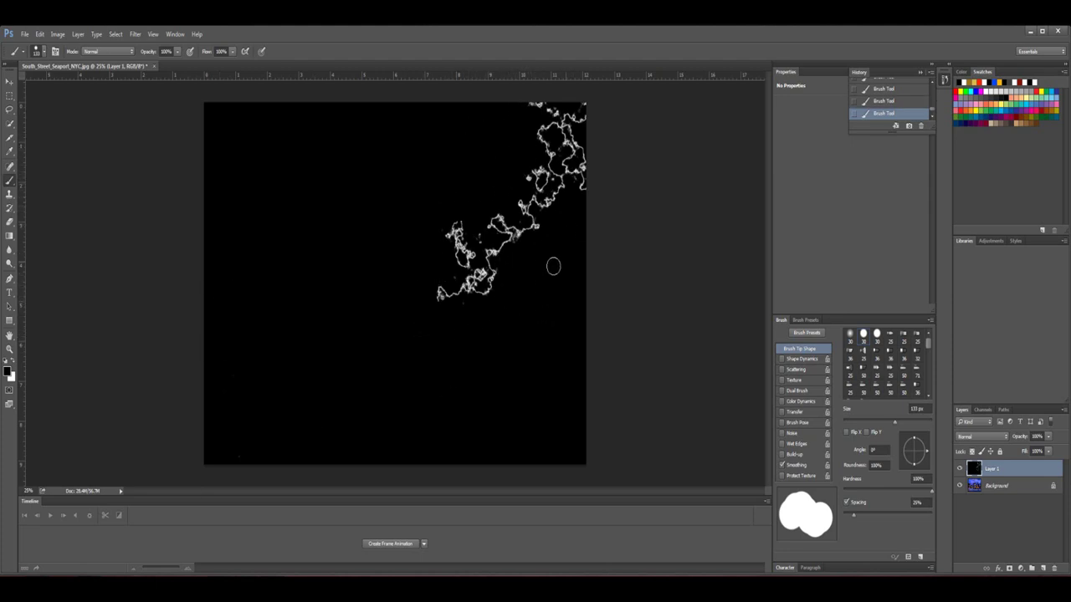
mouse_move(583, 194)
left_mouse_down()
mouse_move(545, 103)
mouse_move(555, 109)
mouse_move(469, 255)
left_mouse_up()
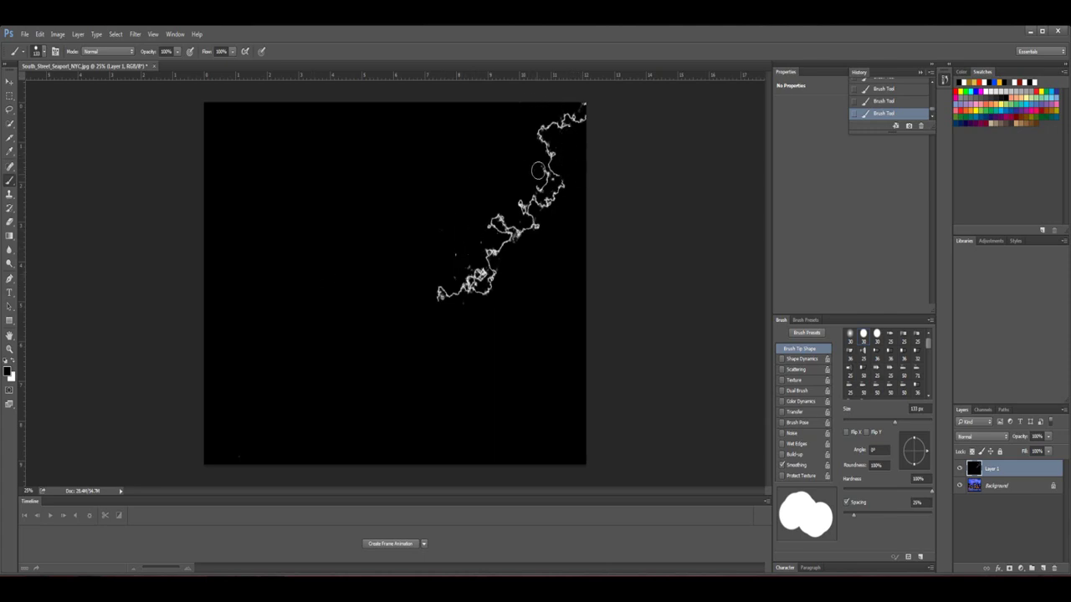
mouse_move(538, 171)
left_mouse_down()
mouse_move(545, 181)
mouse_move(532, 183)
left_mouse_up()
left_click_drag(457, 242, 462, 269)
Set Layer 1's blend mode to Screen so the bolt shows over the skyline.
left_click(989, 437)
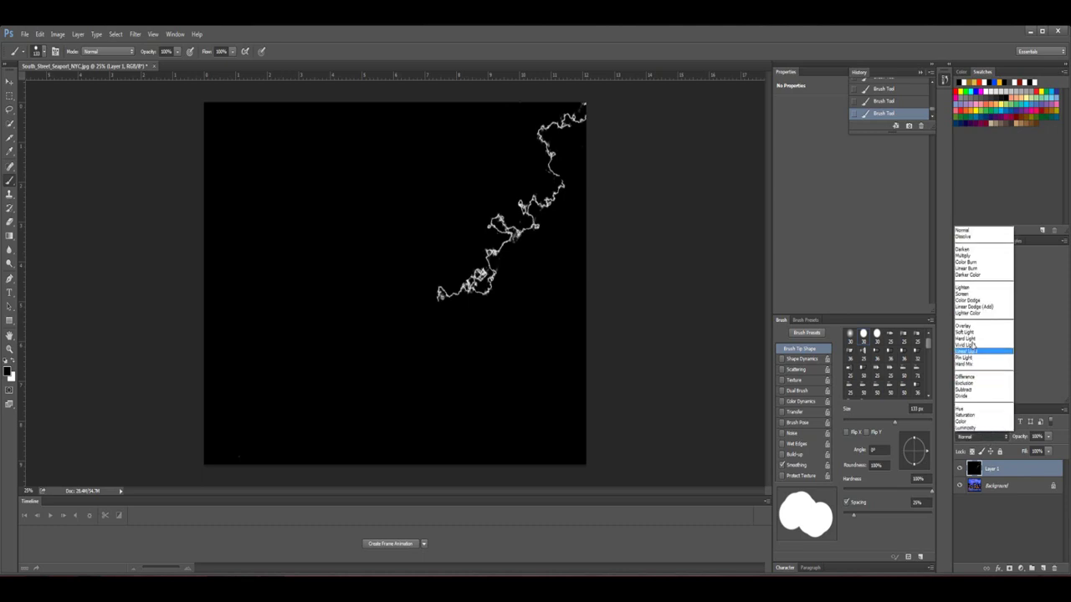
left_click(968, 295)
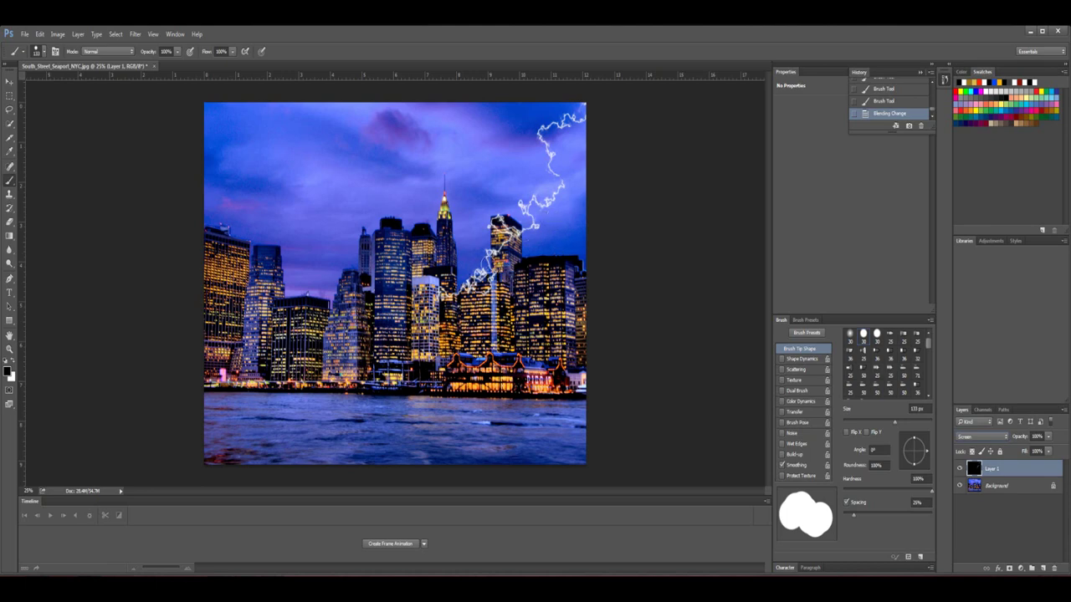
key("ctrl+t")
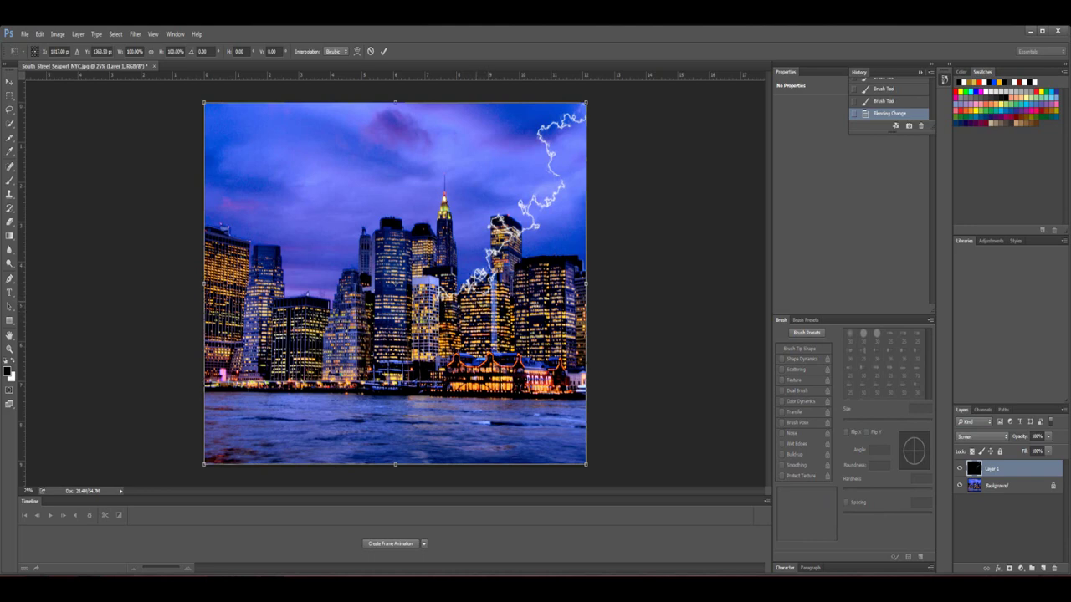
Scale the lightning bolt down and place its tip on the central skyscraper's spire.
left_click_drag(483, 322, 490, 199)
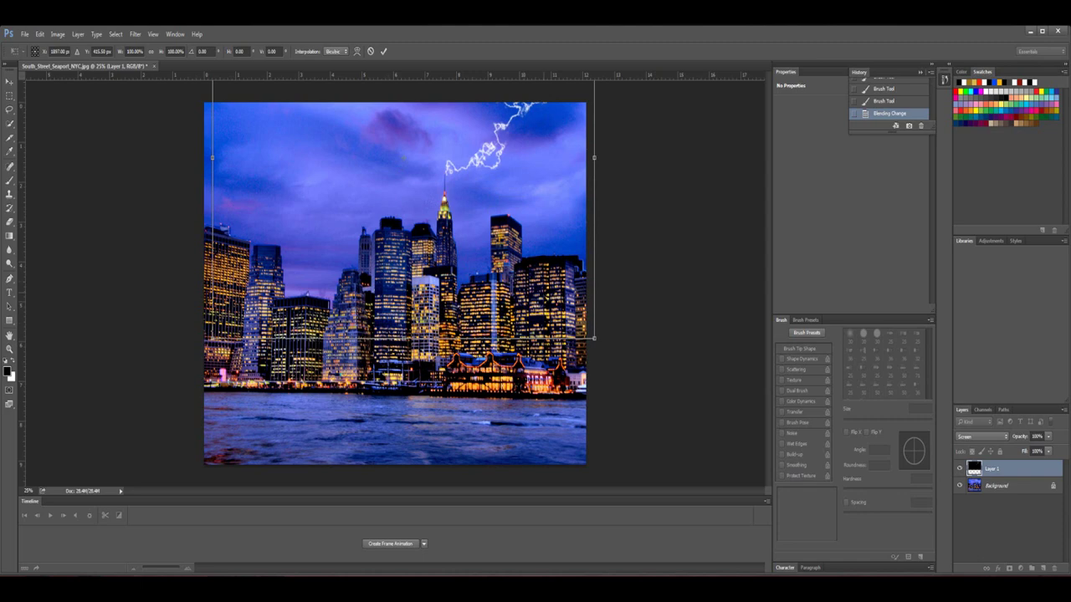
left_click_drag(488, 200, 446, 335)
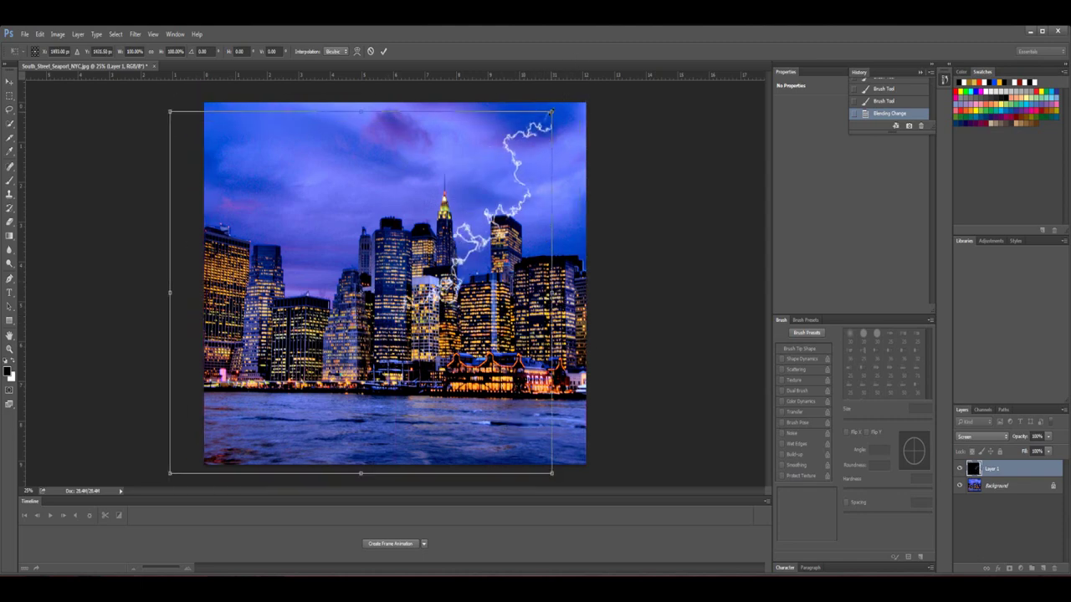
left_click_drag(551, 111, 495, 170)
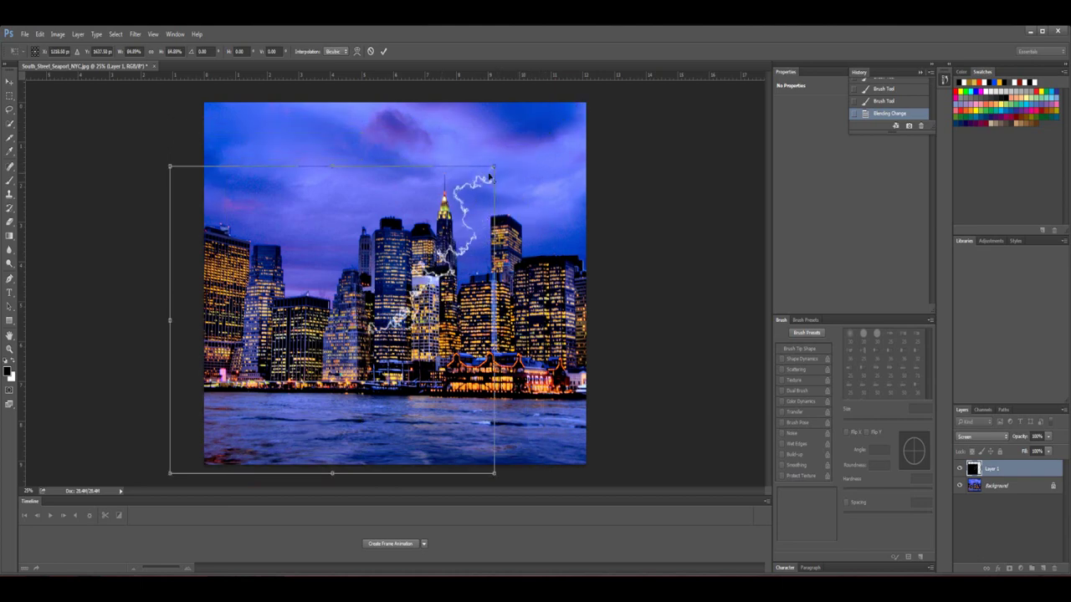
mouse_move(494, 167)
left_mouse_down()
mouse_move(505, 167)
mouse_move(496, 172)
left_mouse_up()
left_click_drag(442, 276, 515, 172)
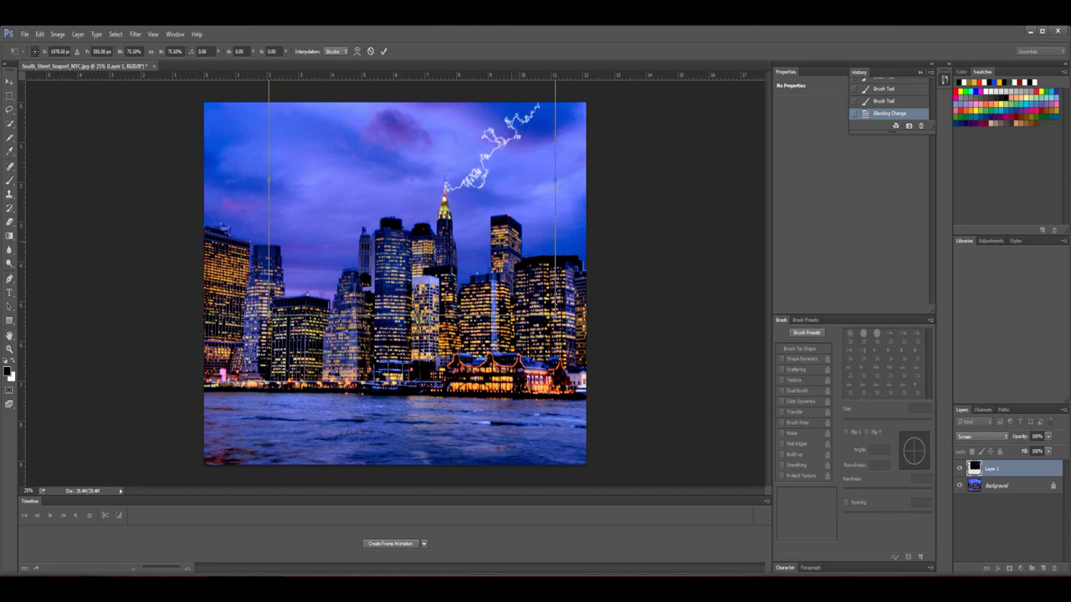
key("b")
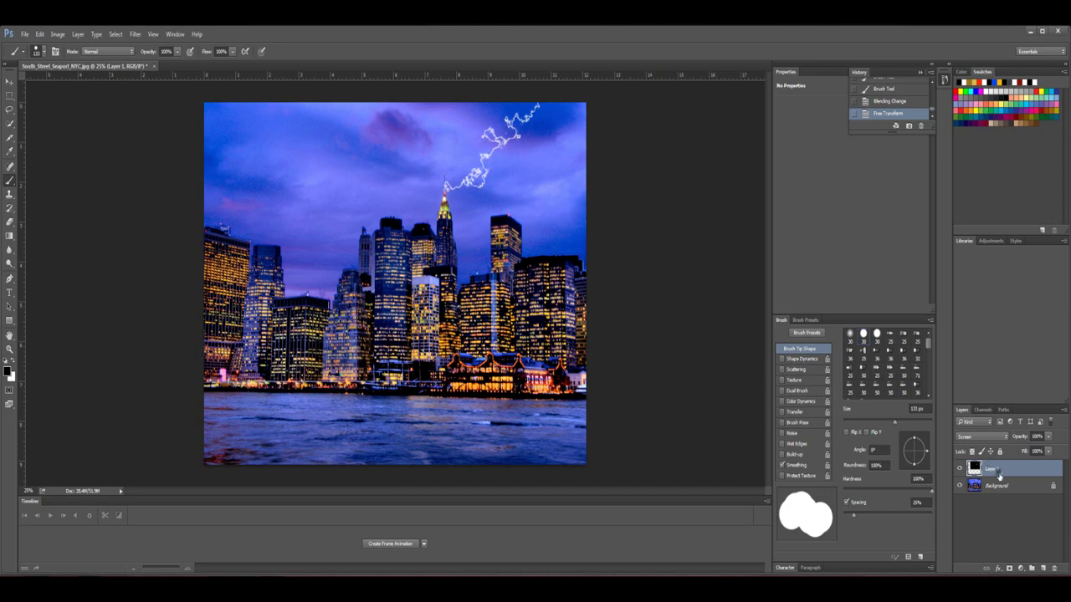
Enable a Color Overlay on Layer 1 and change its colour from red to blue.
double_click(998, 475)
left_click_drag(696, 216, 735, 182)
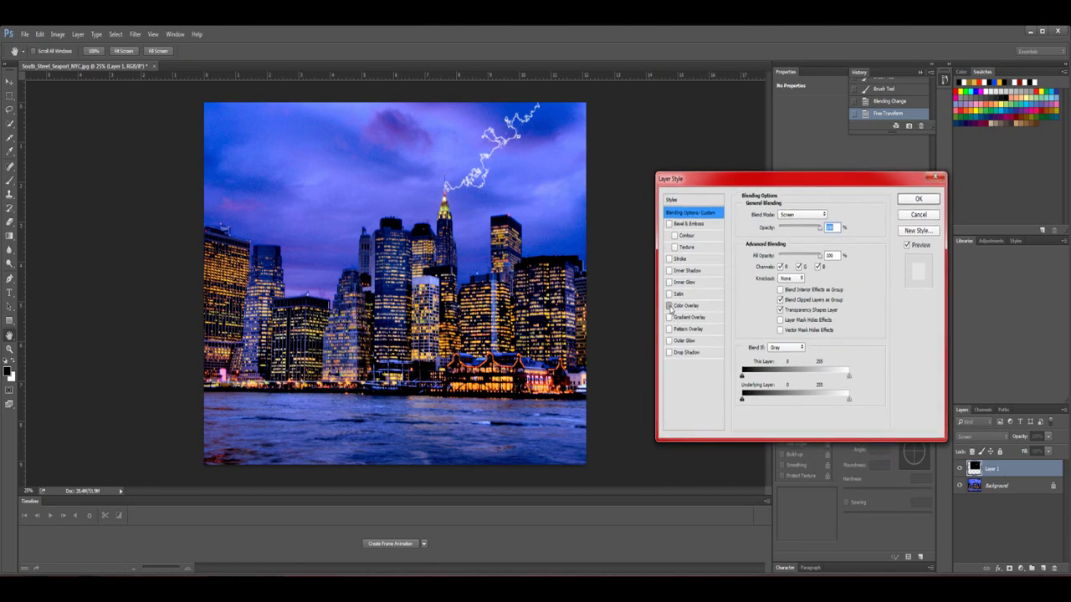
left_click(669, 306)
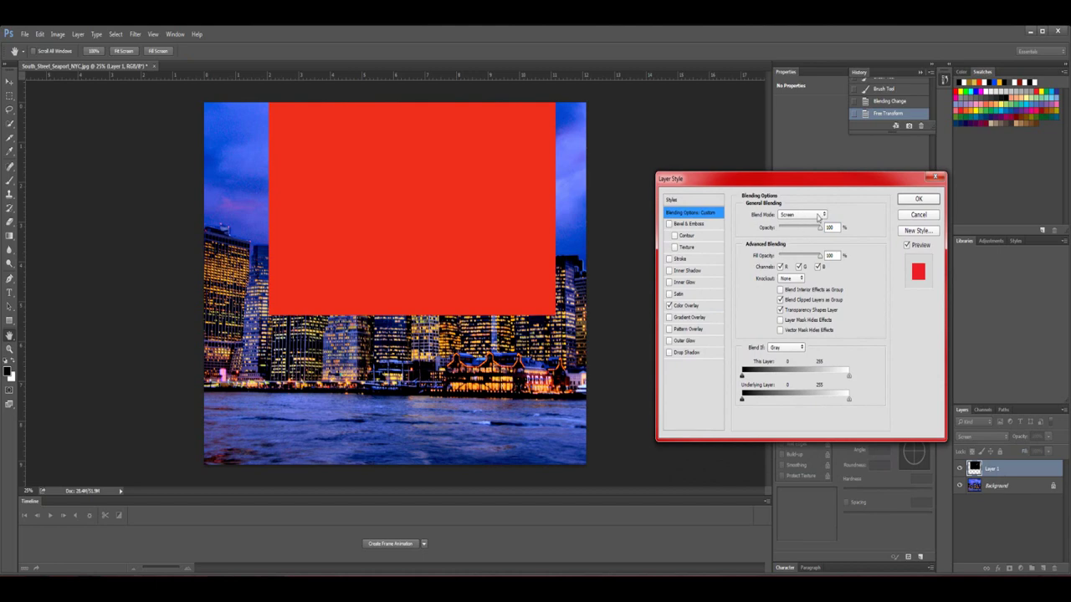
left_click(686, 307)
left_click(831, 215)
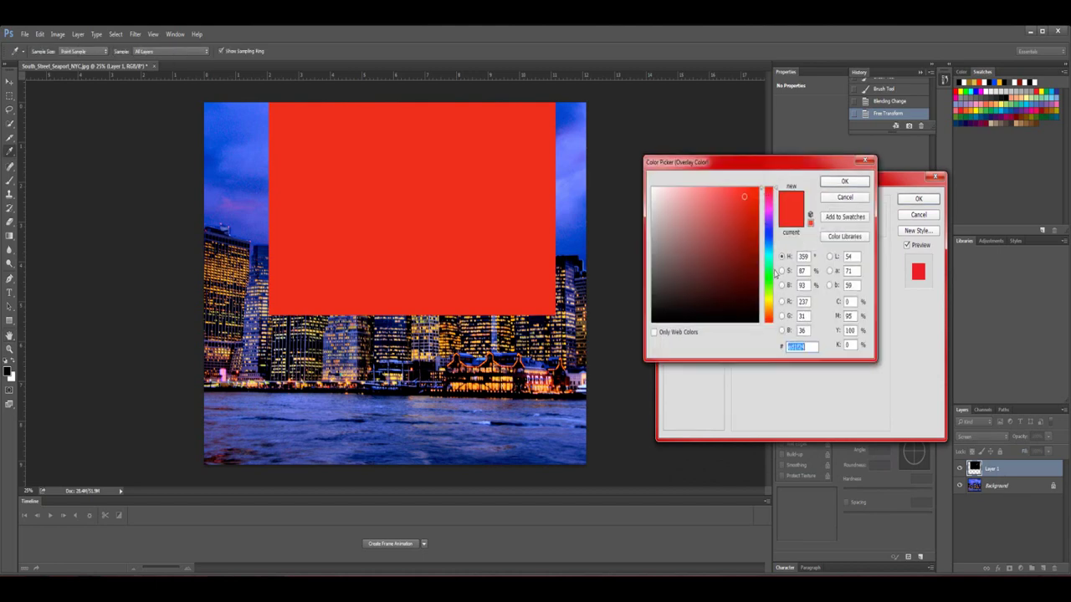
left_click_drag(775, 274, 769, 234)
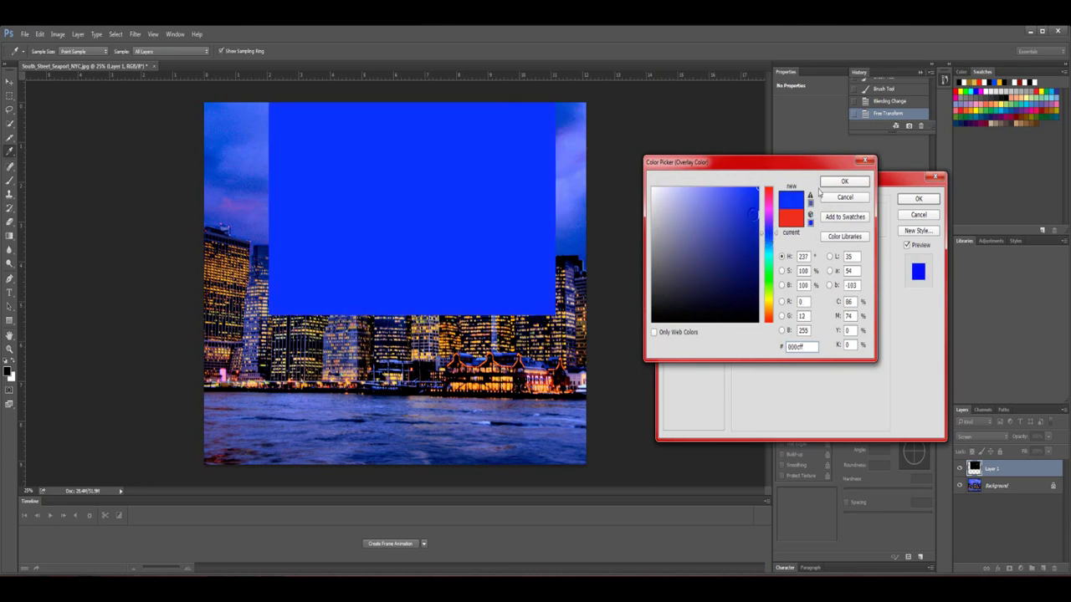
left_click(844, 181)
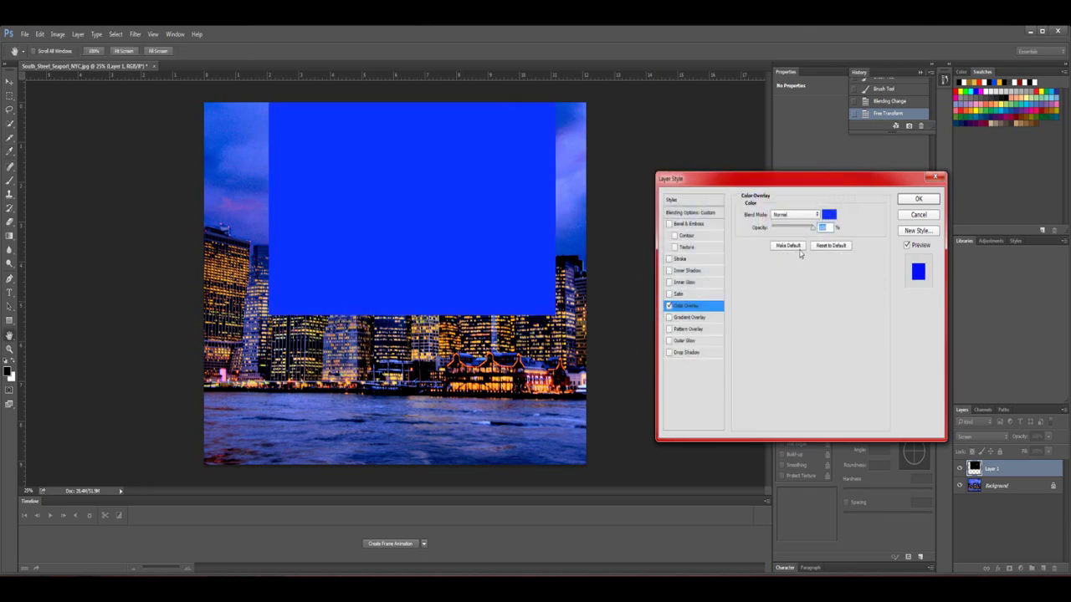
Set the Color Overlay blend mode to Color.
left_click(796, 216)
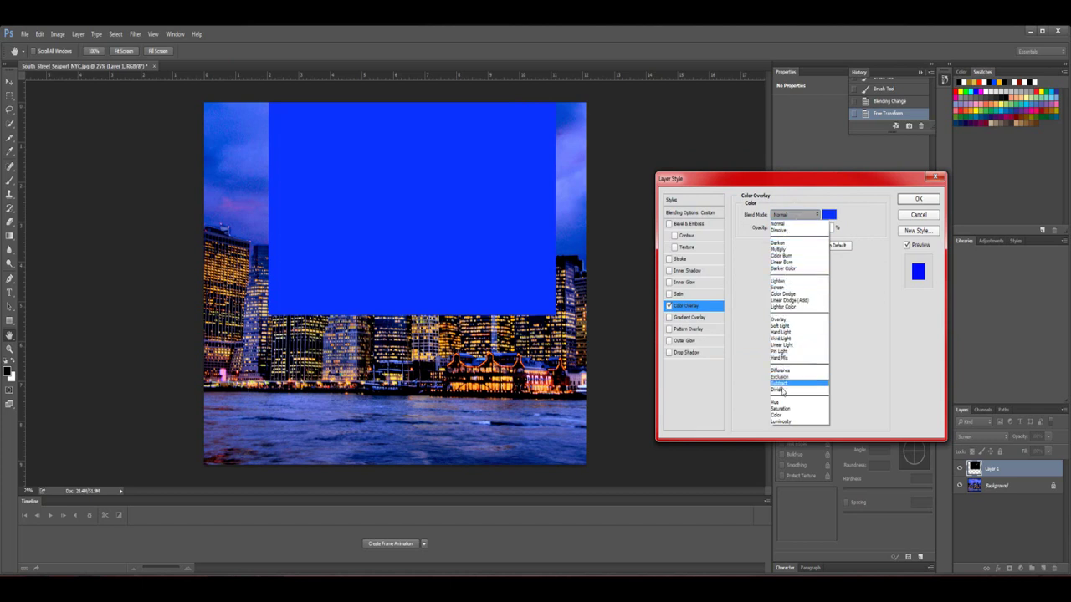
left_click(780, 415)
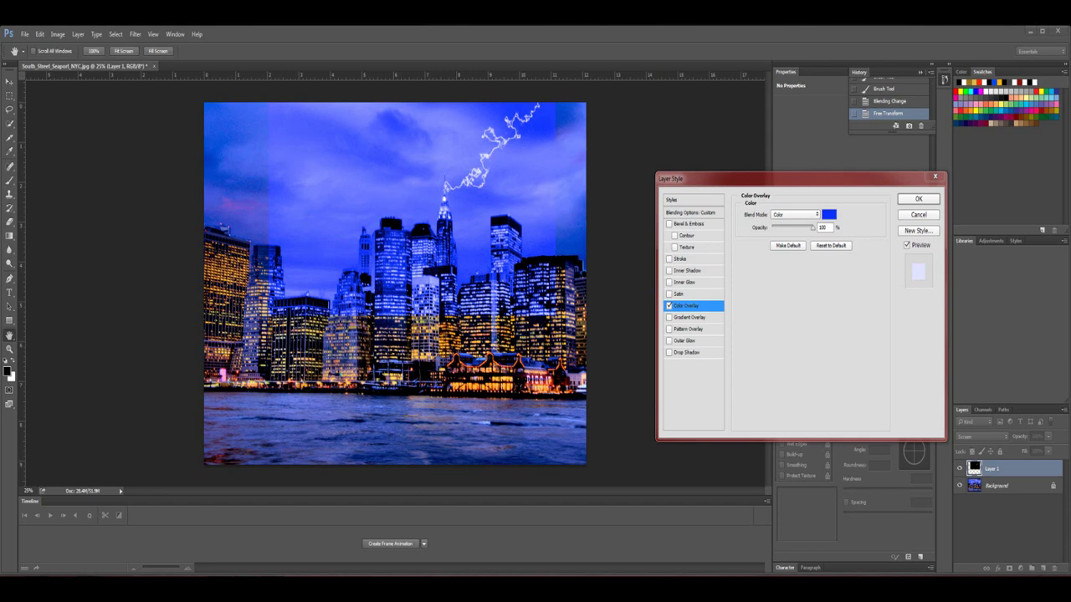
left_click(700, 311)
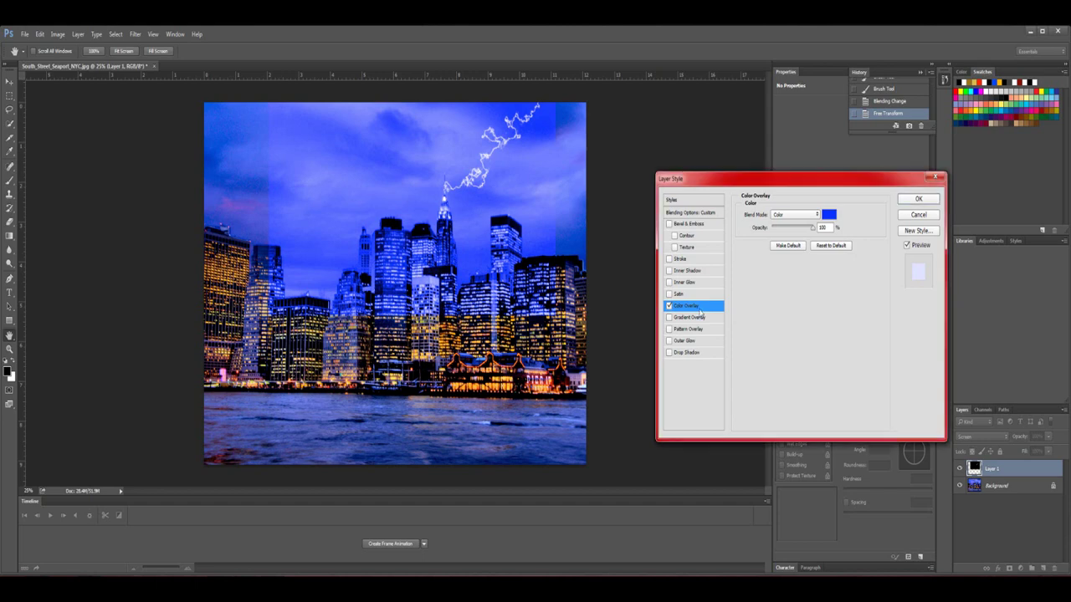
Turn on Blend Interior Effects as Group and lower the Color Overlay opacity.
left_click(688, 214)
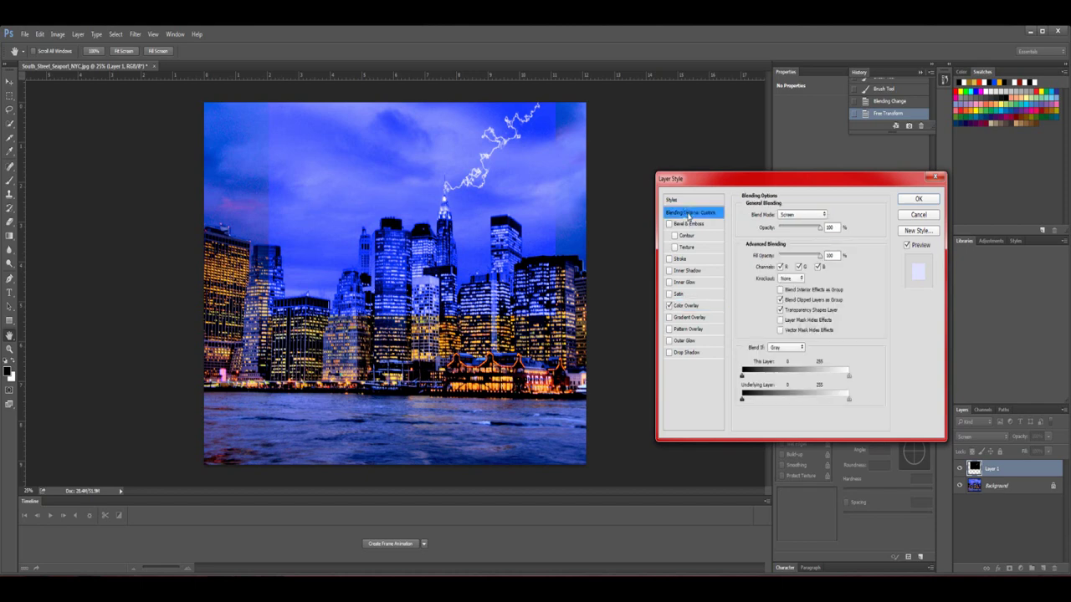
left_click(781, 290)
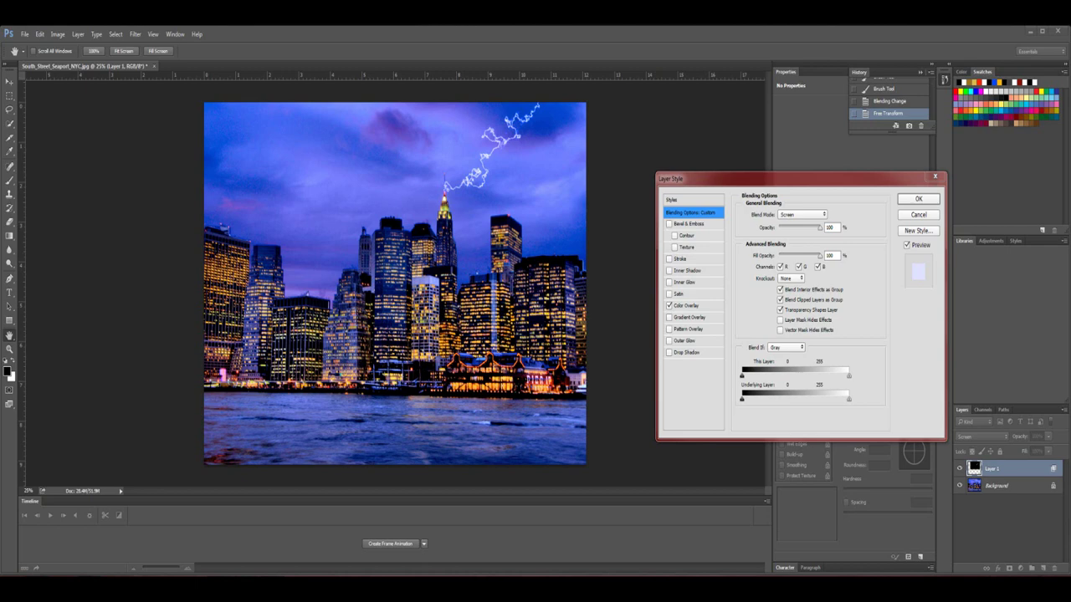
left_click(693, 307)
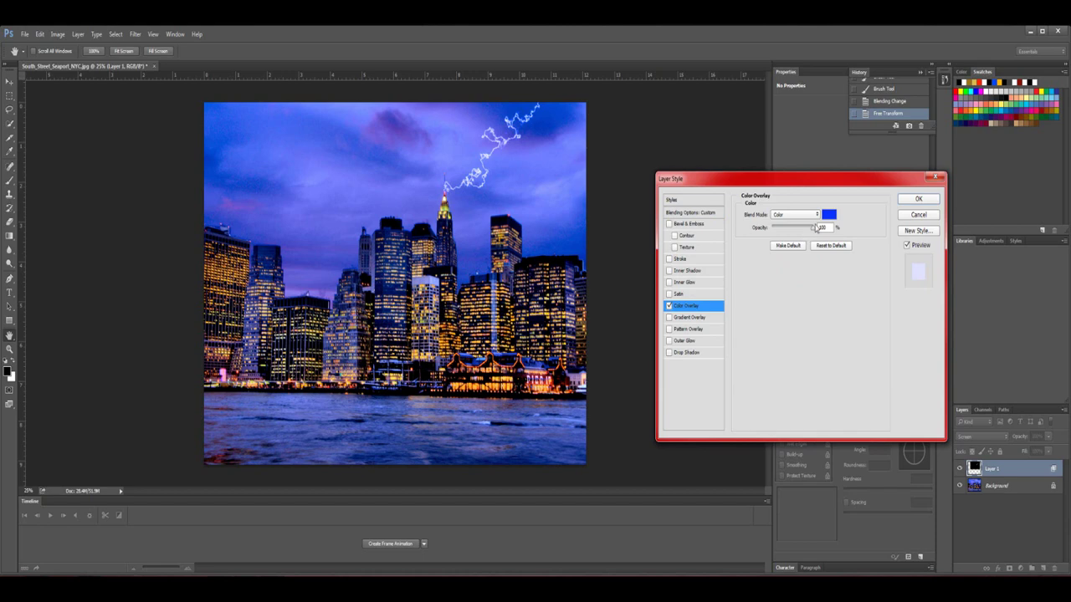
mouse_move(816, 229)
left_mouse_down()
mouse_move(752, 249)
mouse_move(805, 242)
mouse_move(827, 216)
left_mouse_up()
Try a red (#ff0012) overlay at 100% opacity, then close Layer Style without applying.
left_click(827, 215)
left_click(769, 194)
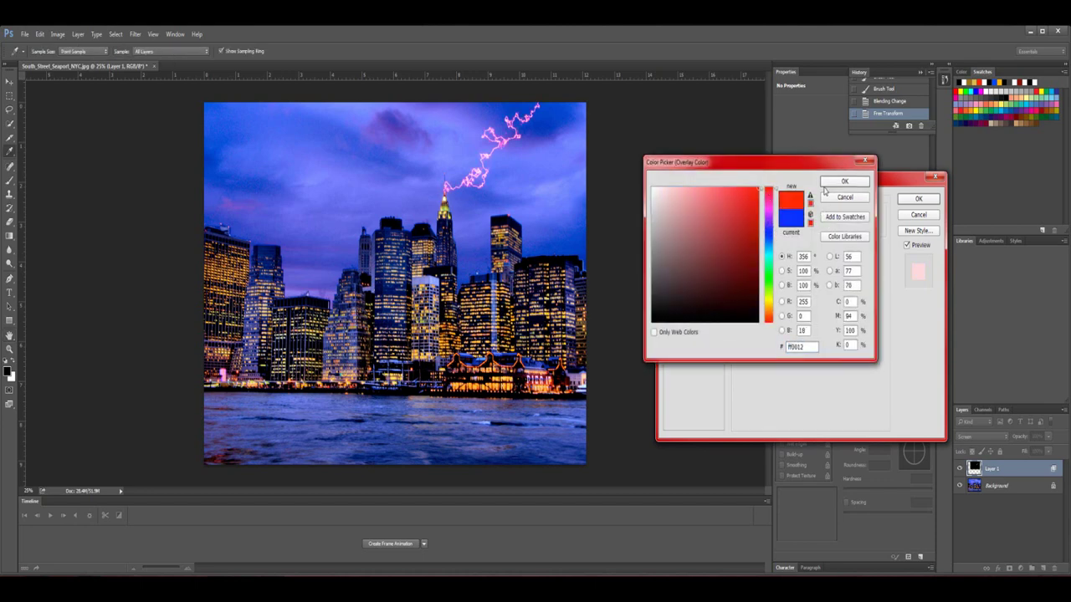
left_click(825, 185)
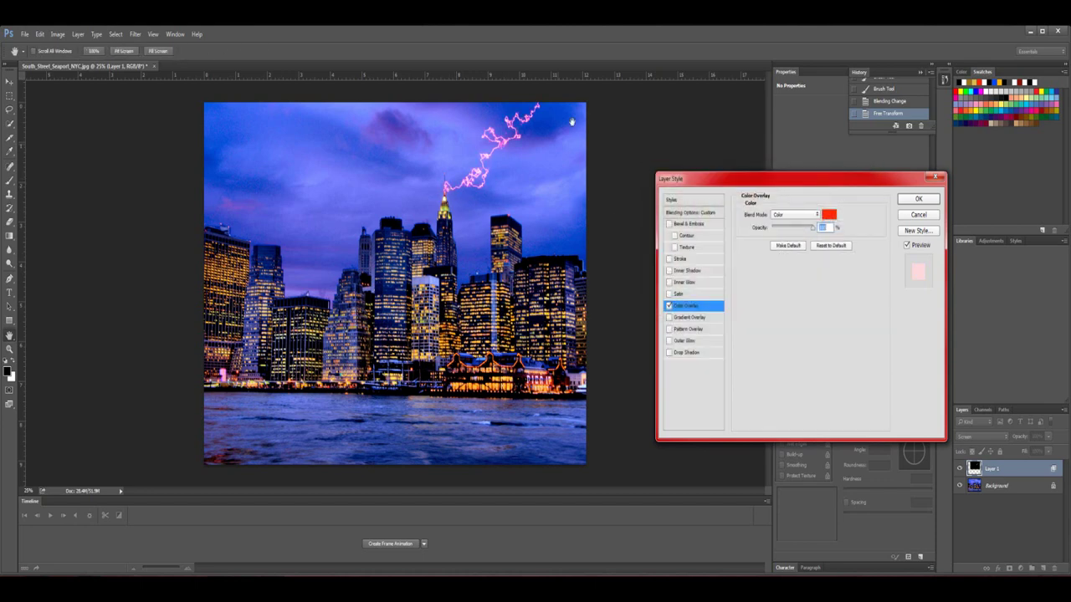
left_click_drag(808, 227, 800, 238)
type("100")
left_click(939, 176)
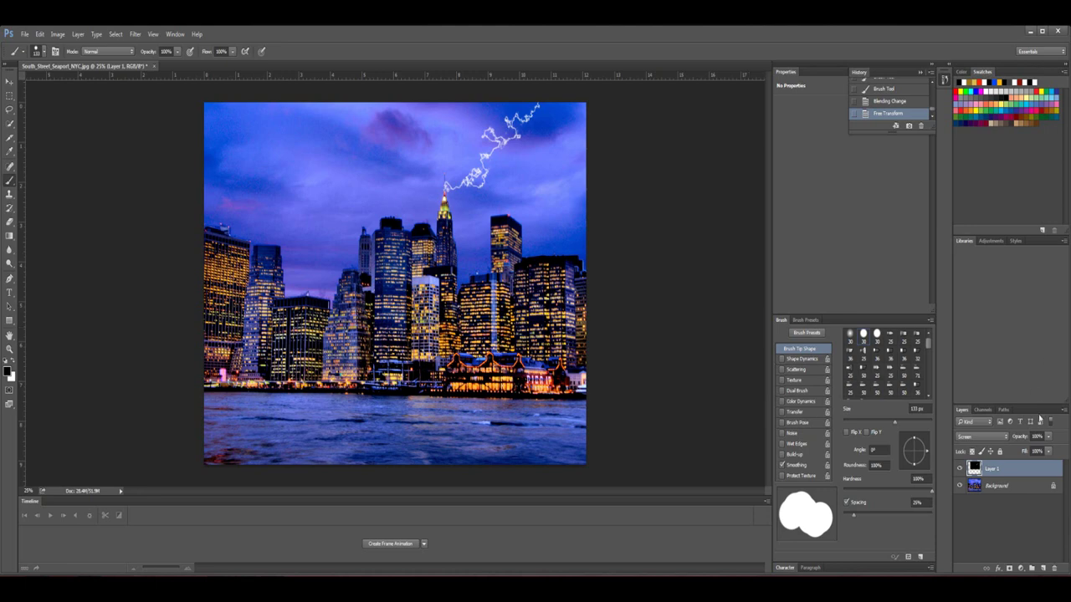
Give Layer 1 a red Color Overlay in Color mode, blending interior effects as a group.
double_click(1010, 469)
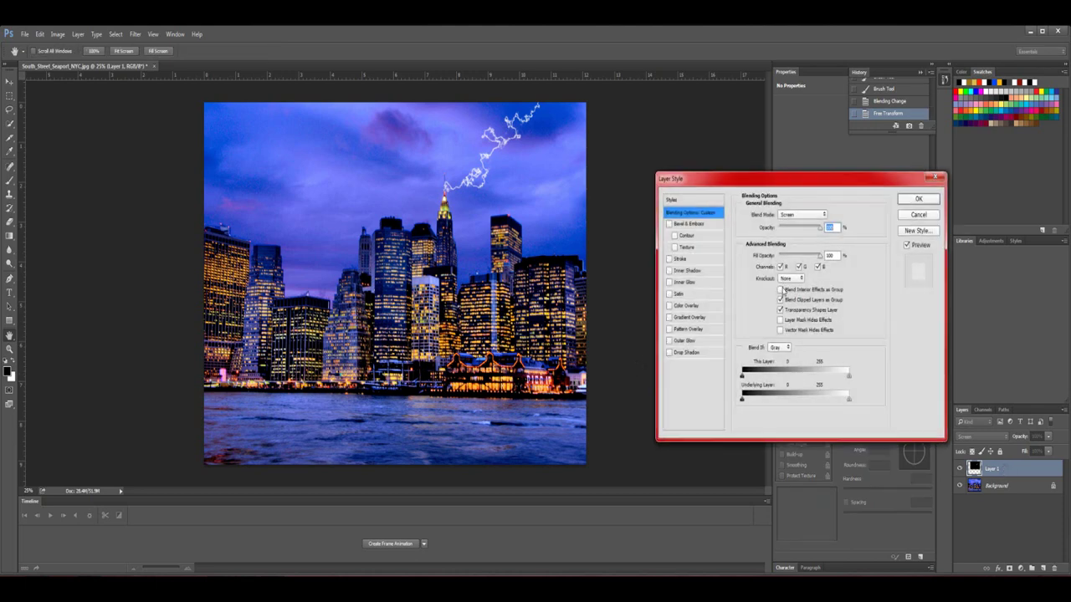
left_click(780, 289)
left_click(686, 306)
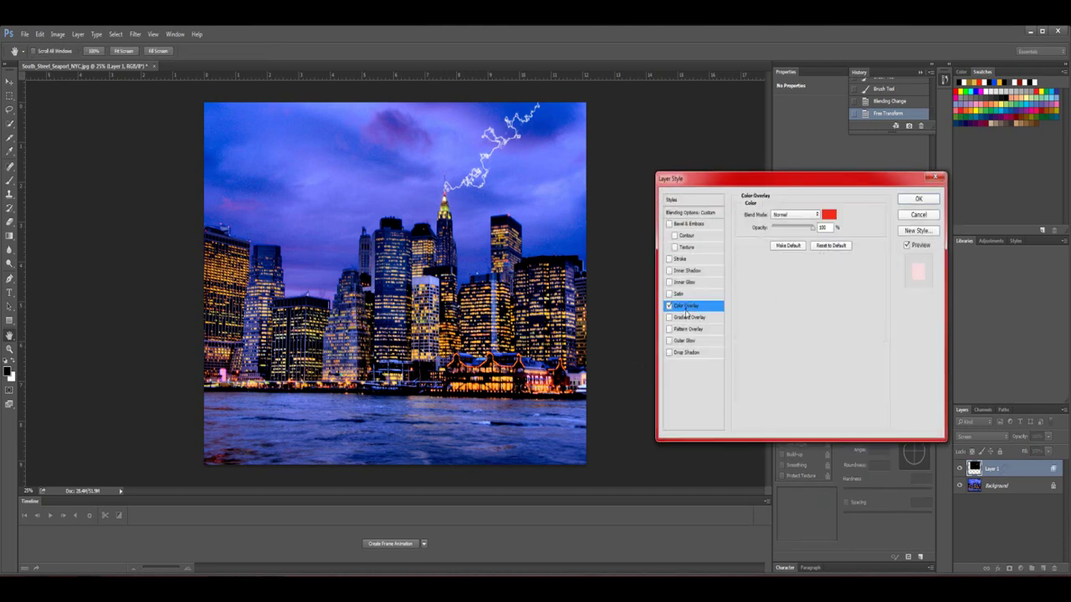
left_click(786, 215)
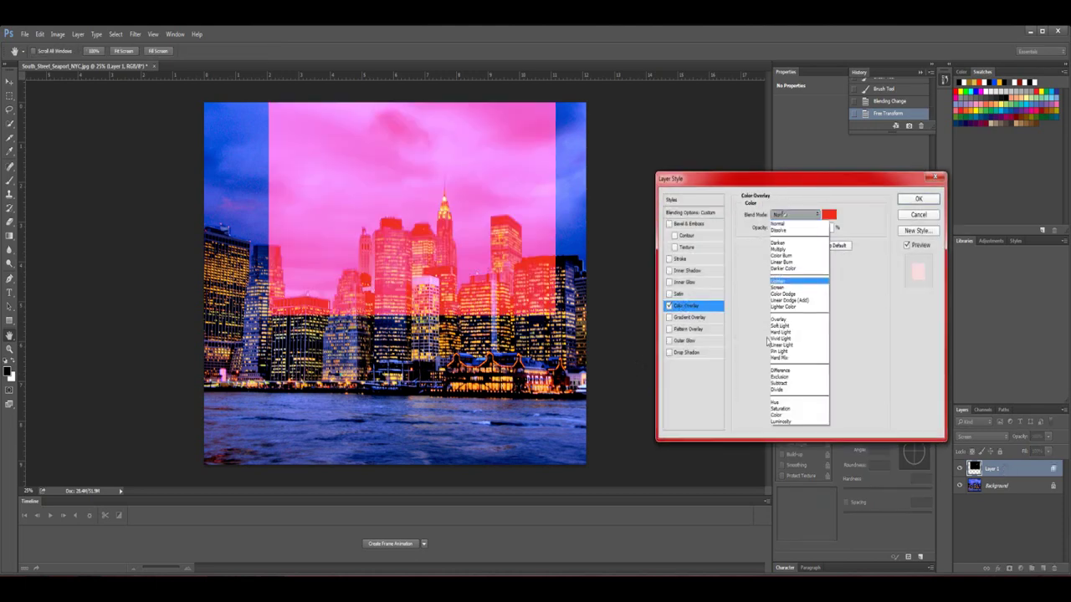
left_click(778, 415)
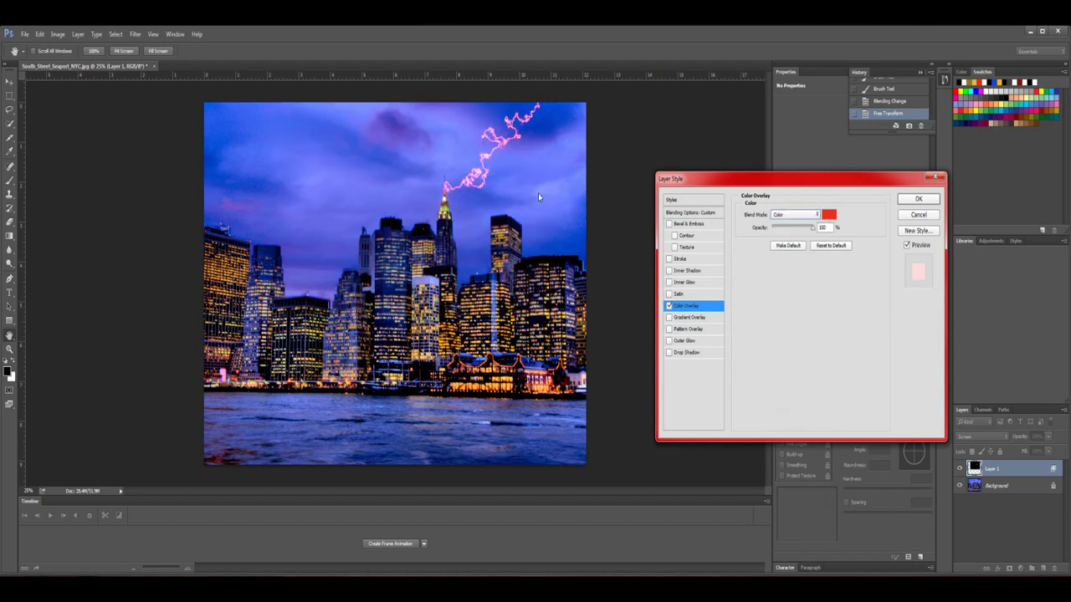
left_click(917, 199)
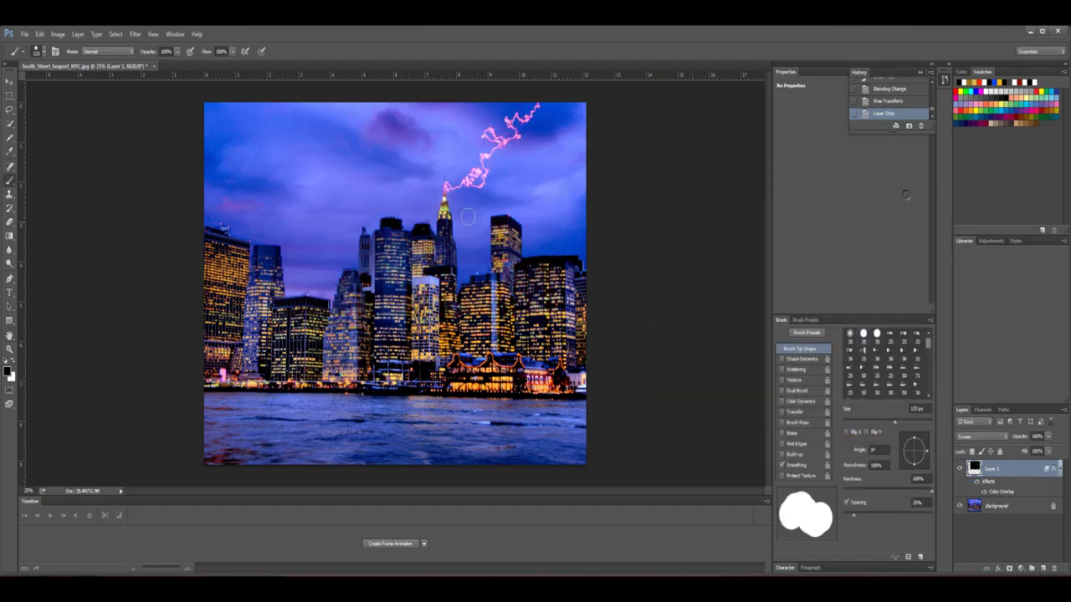